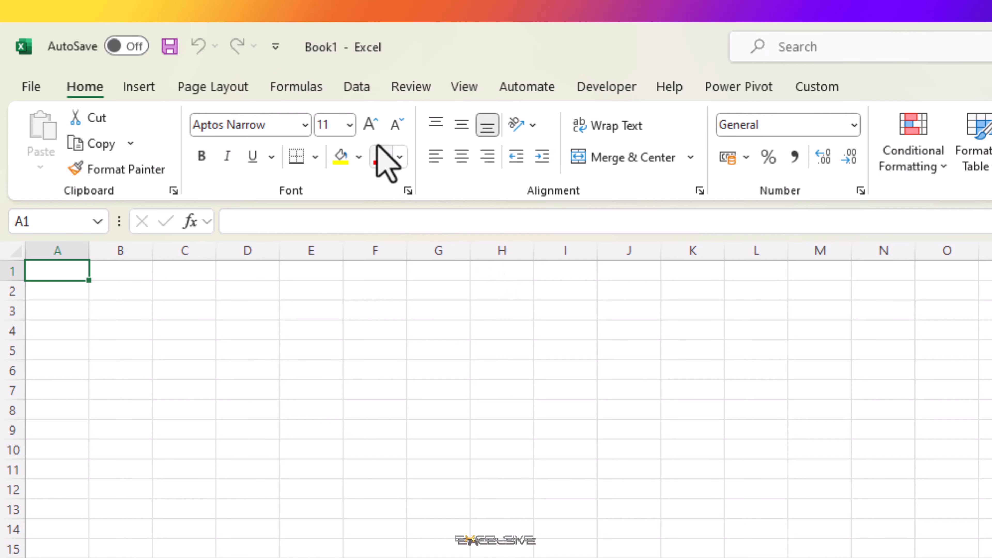
# Import data from the PDF file Annual Revenue as an external data source.
pyautogui.click(354, 94)
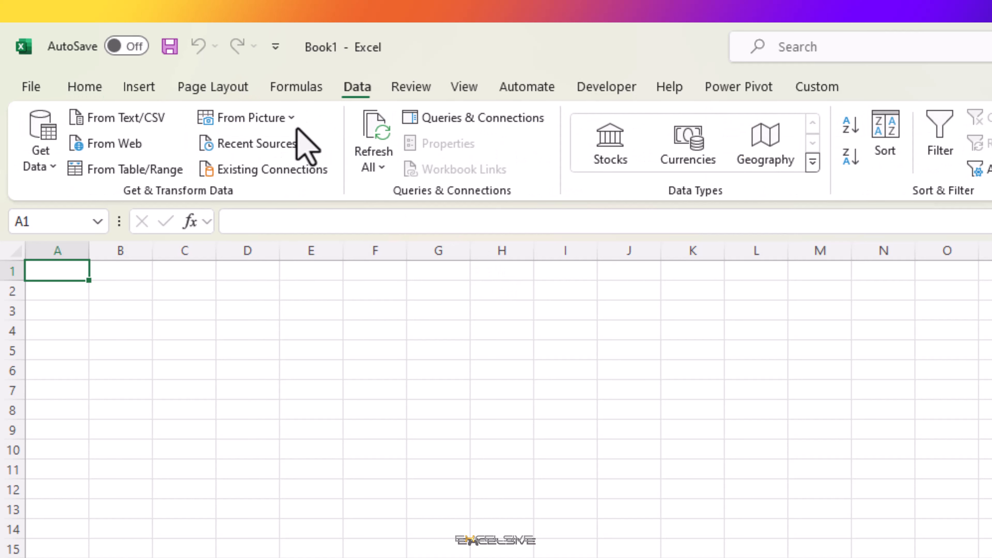
pyautogui.click(40, 164)
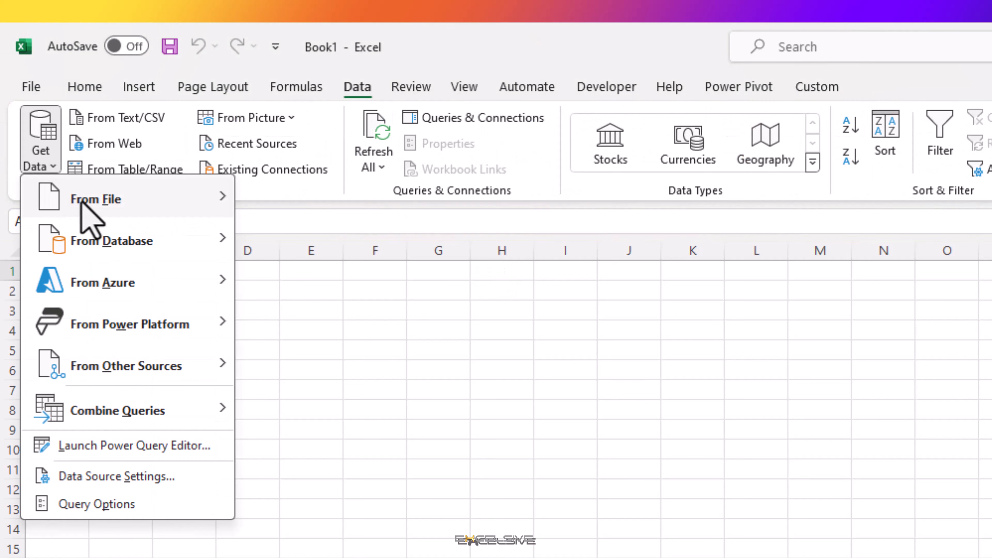
pyautogui.moveTo(83, 199)
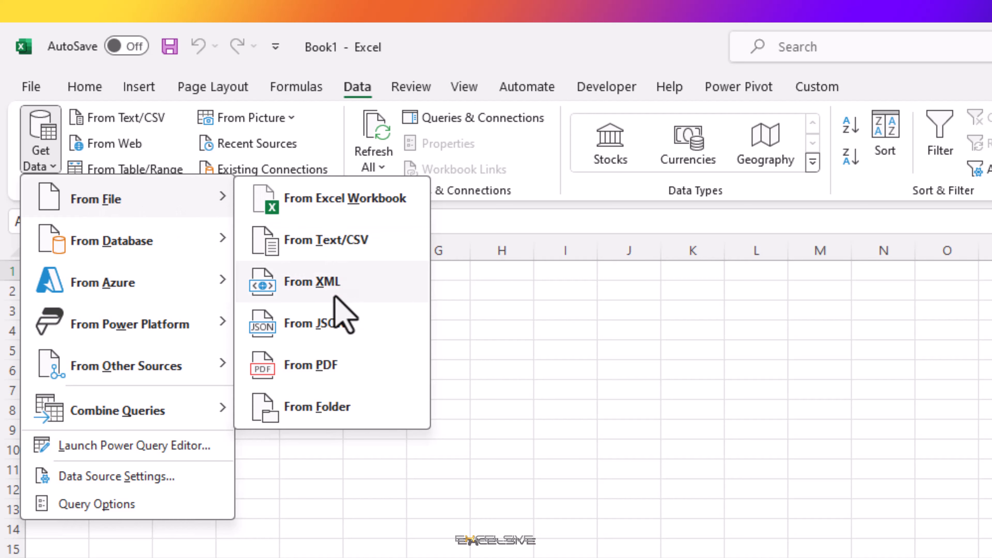
pyautogui.click(332, 371)
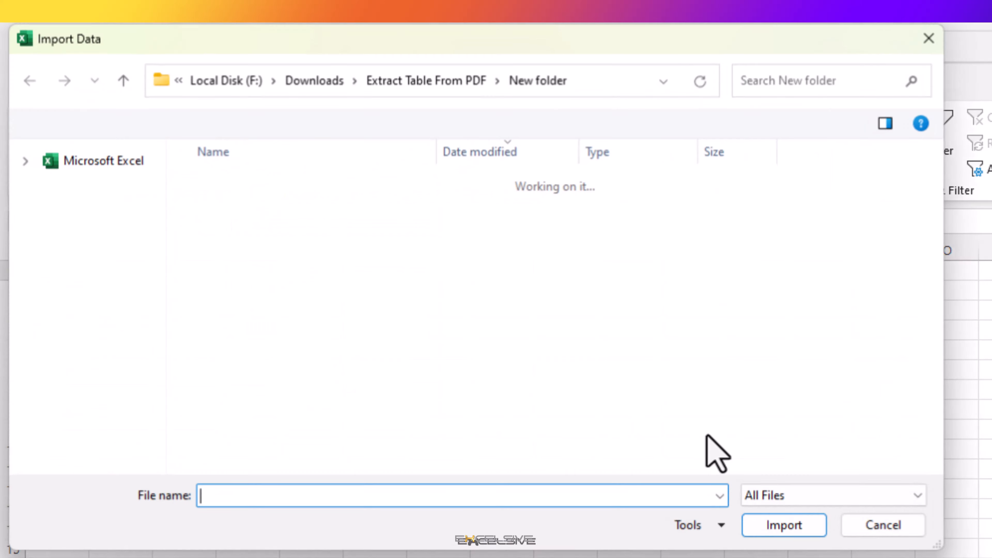
pyautogui.click(259, 216)
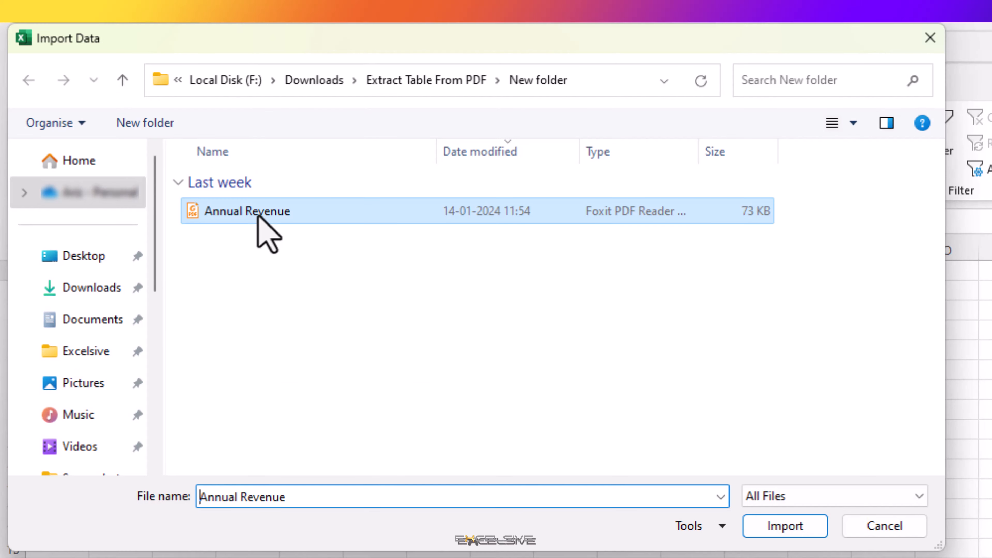
pyautogui.click(781, 524)
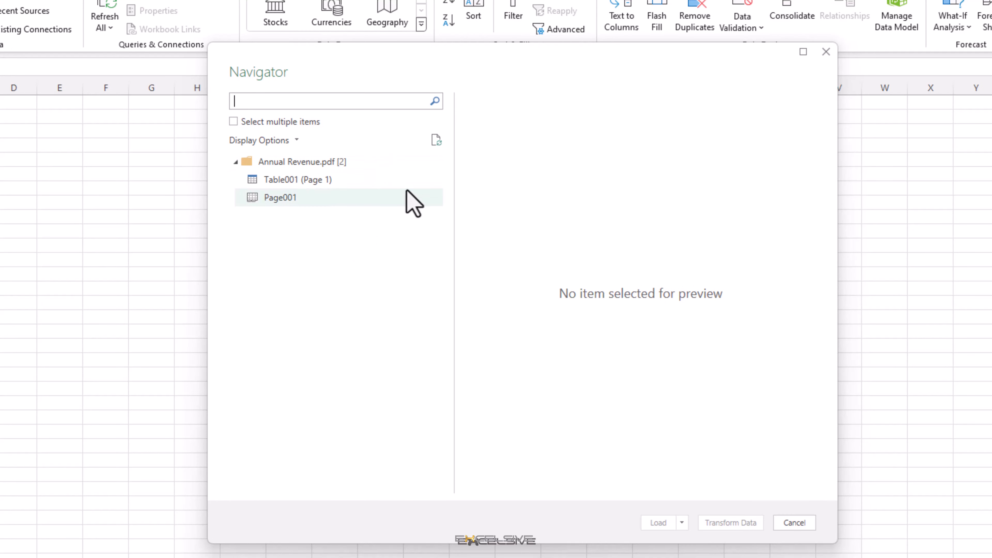
# Open Table001 (Page 1) of the PDF for transformation in Power Query and use its first row as headers.
pyautogui.click(320, 183)
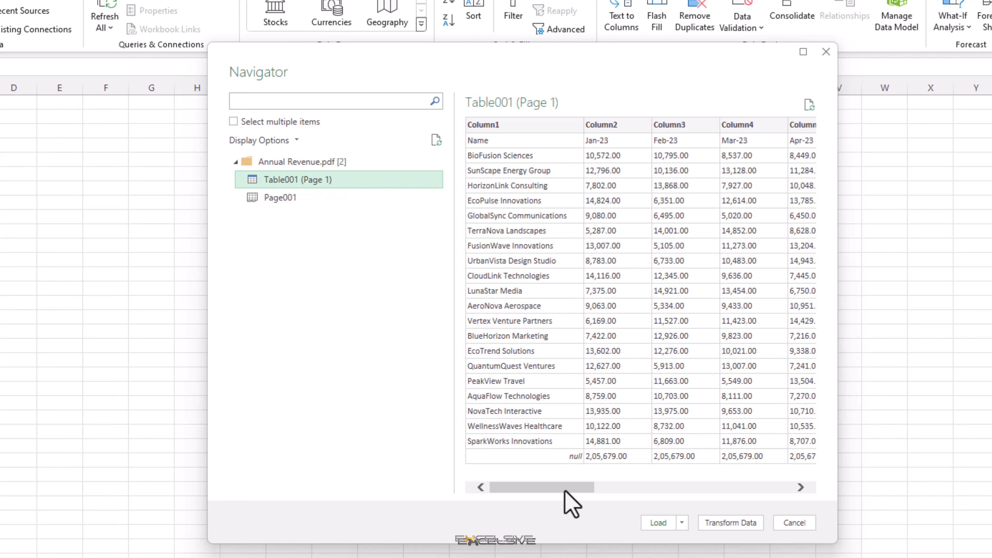
pyautogui.moveTo(565, 491); pyautogui.dragTo(535, 492)
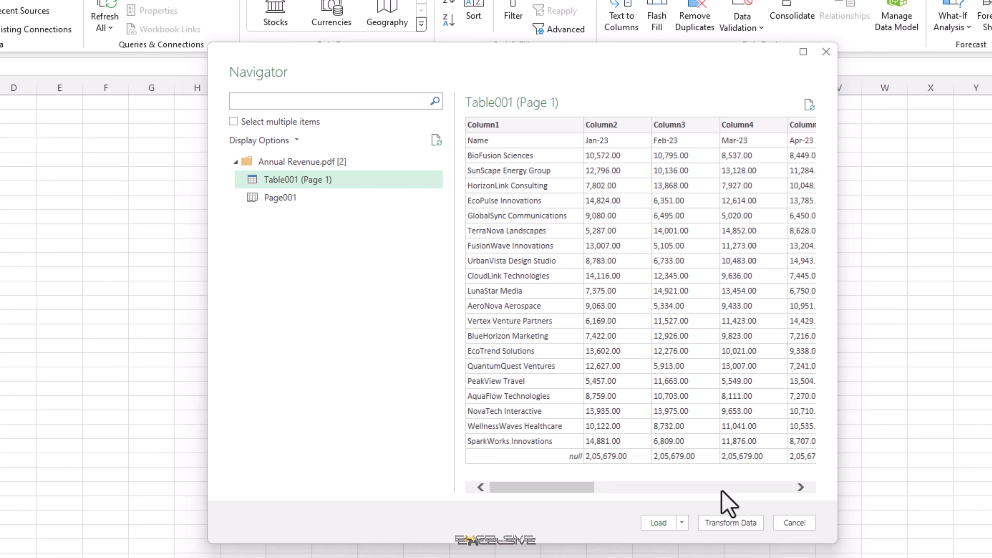
pyautogui.click(726, 524)
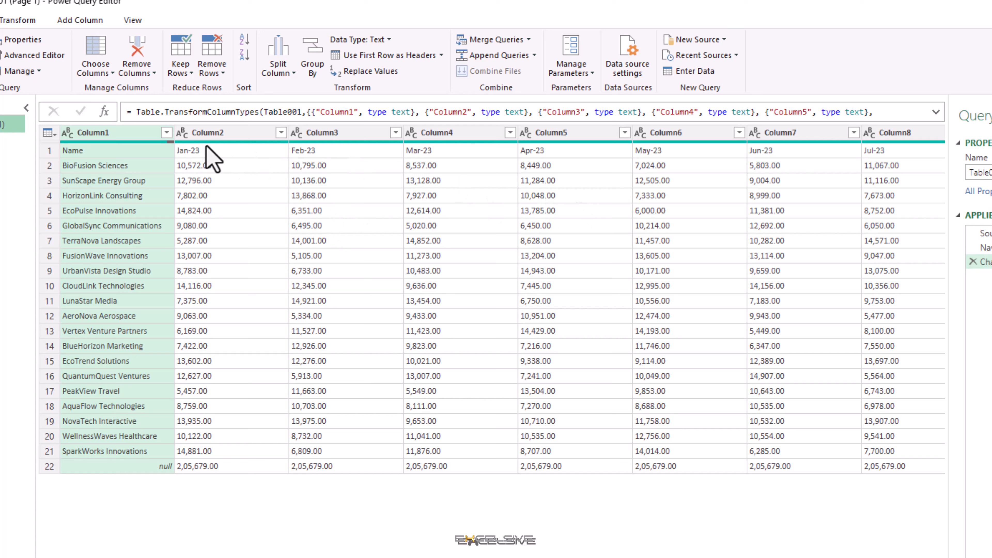
pyautogui.click(442, 55)
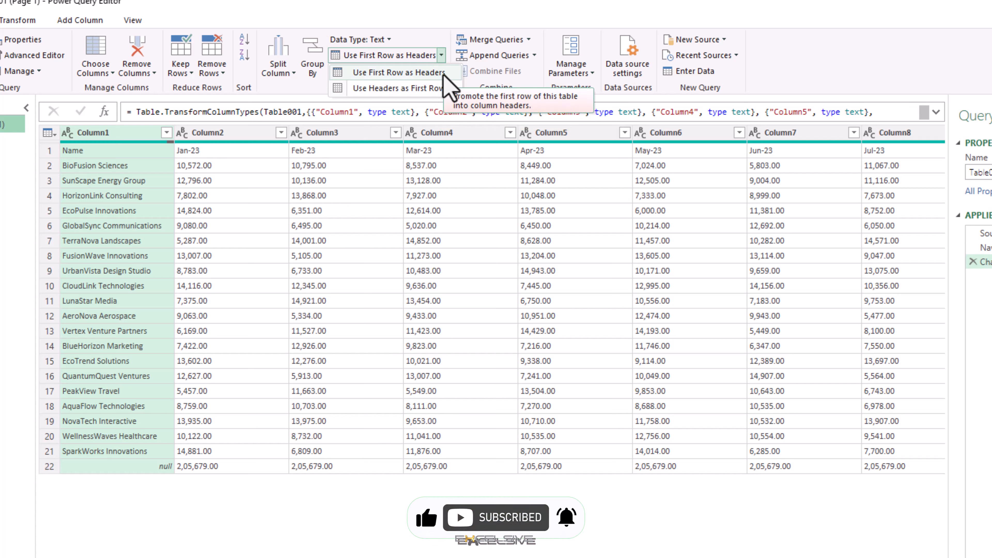
pyautogui.click(428, 75)
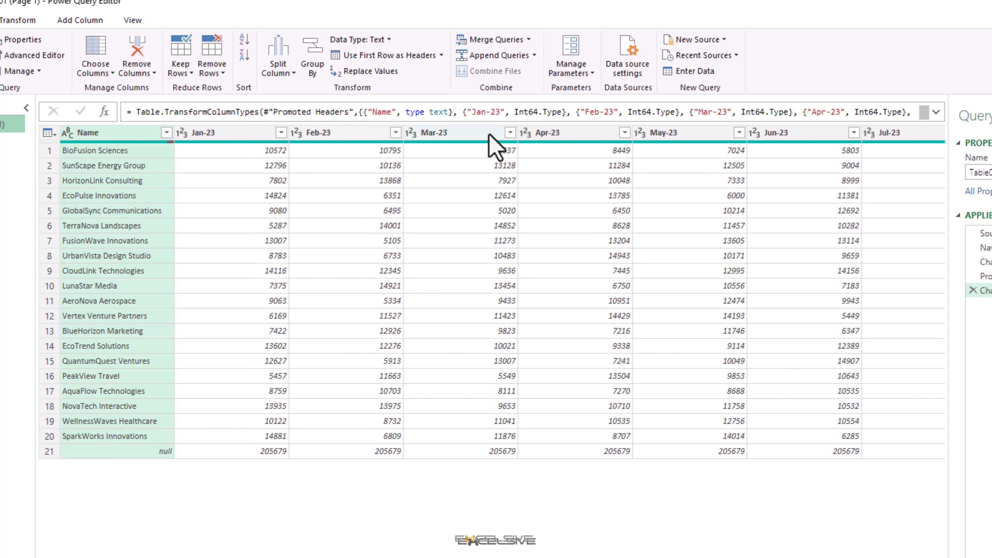
# Change the data type of all columns from Jan-23 through Total to Currency.
pyautogui.click(389, 40)
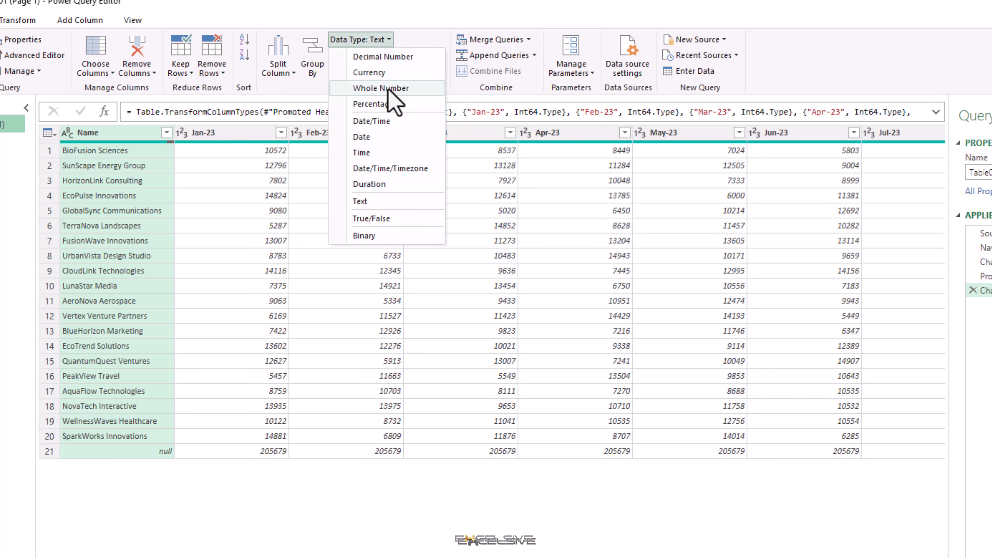
pyautogui.click(435, 32)
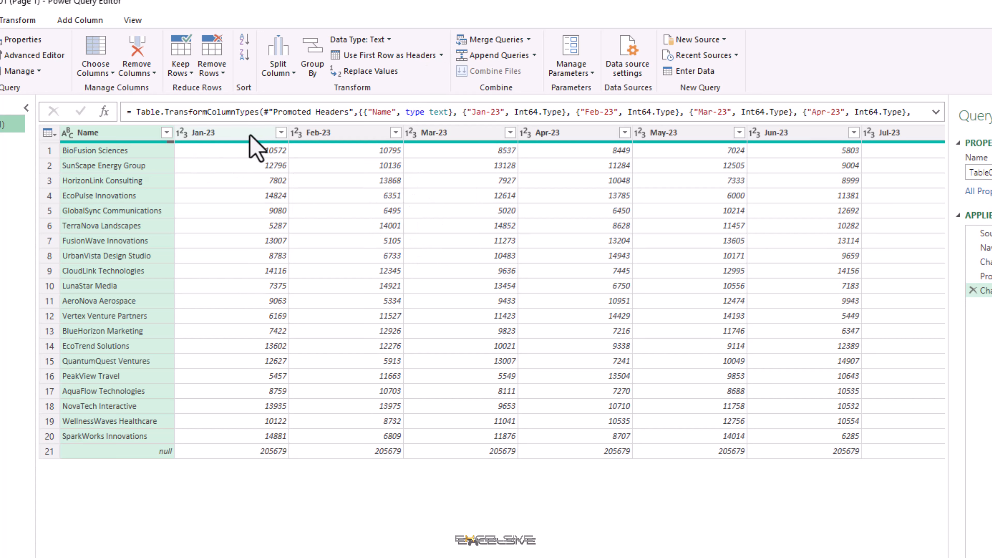
pyautogui.click(234, 133)
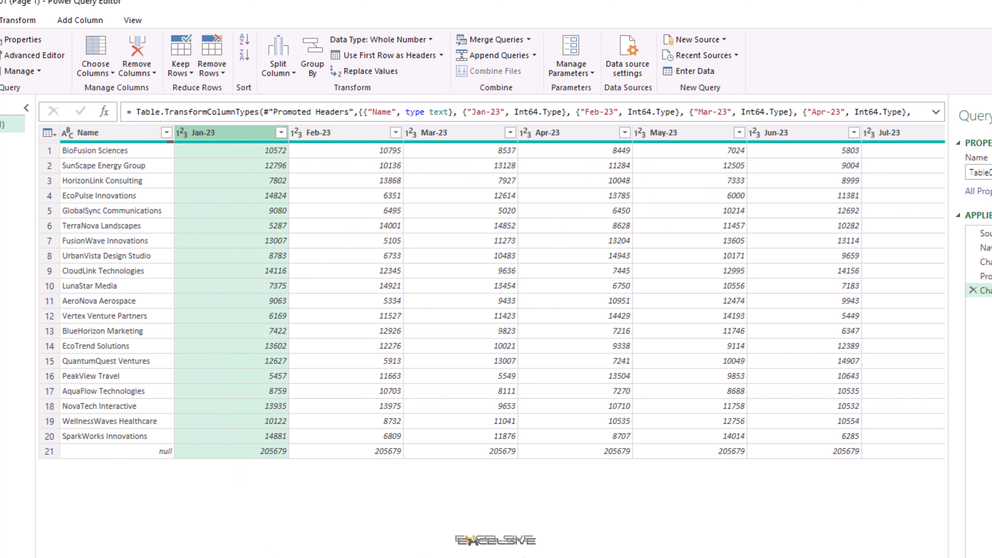
pyautogui.hscroll(5, 492, 297)
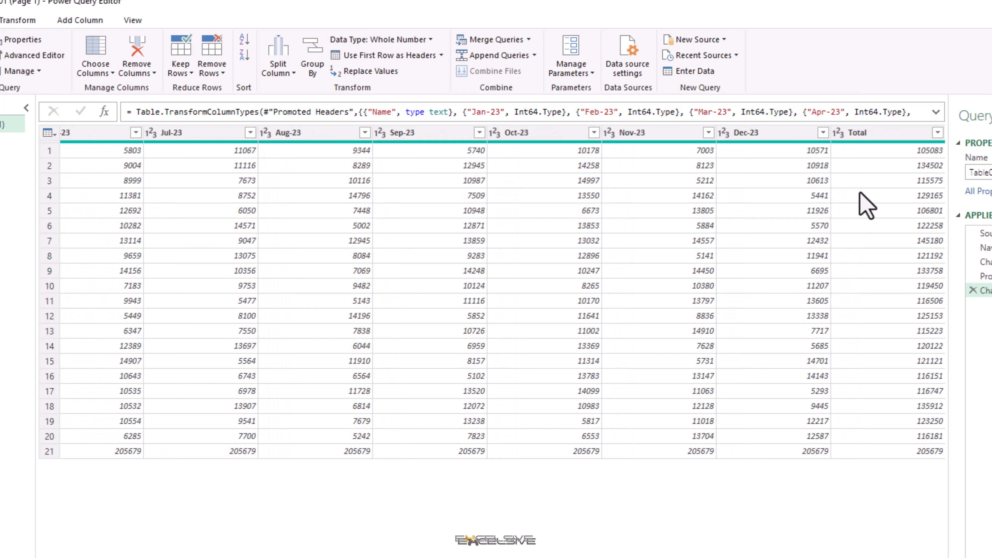
pyautogui.keyDown('shift'); pyautogui.click(858, 135); pyautogui.keyUp('shift')
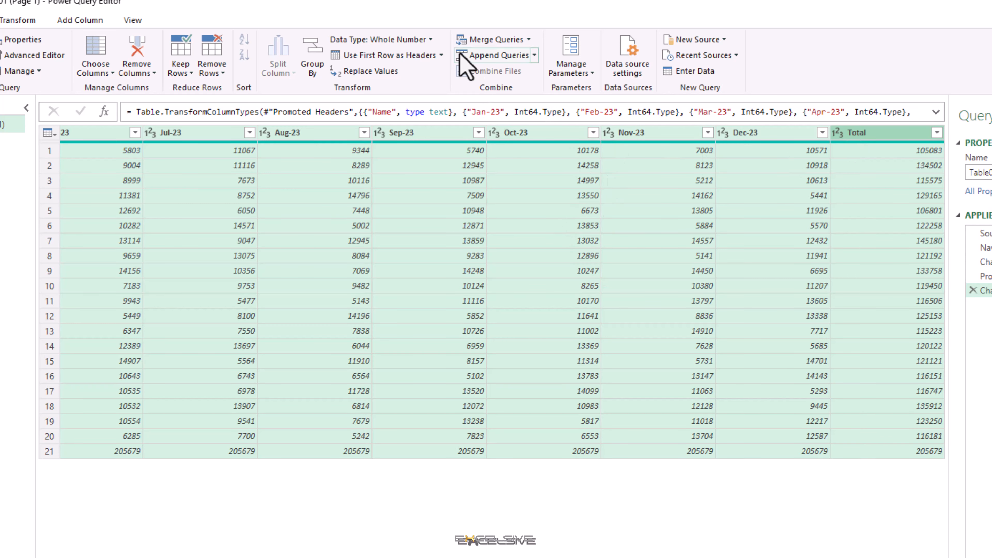
pyautogui.click(432, 41)
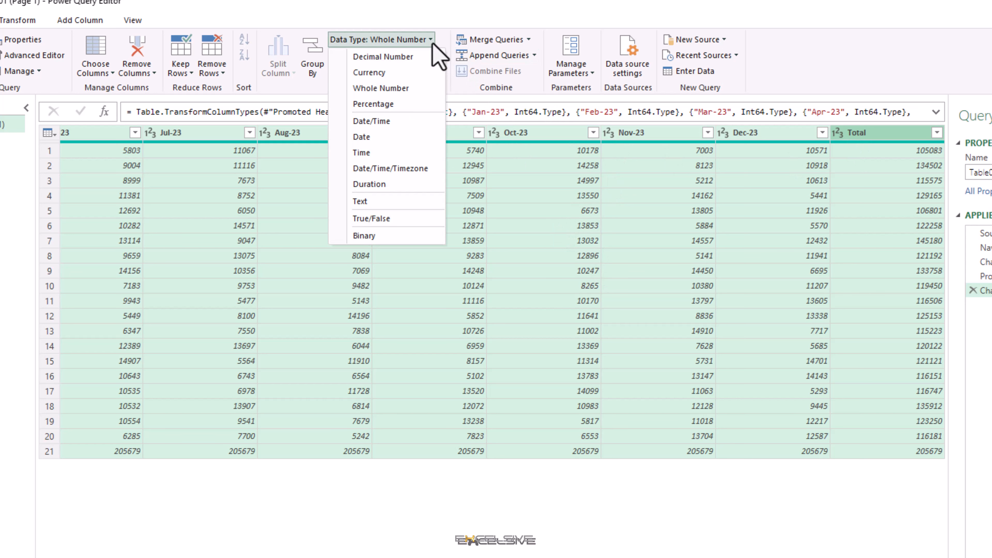
pyautogui.click(424, 71)
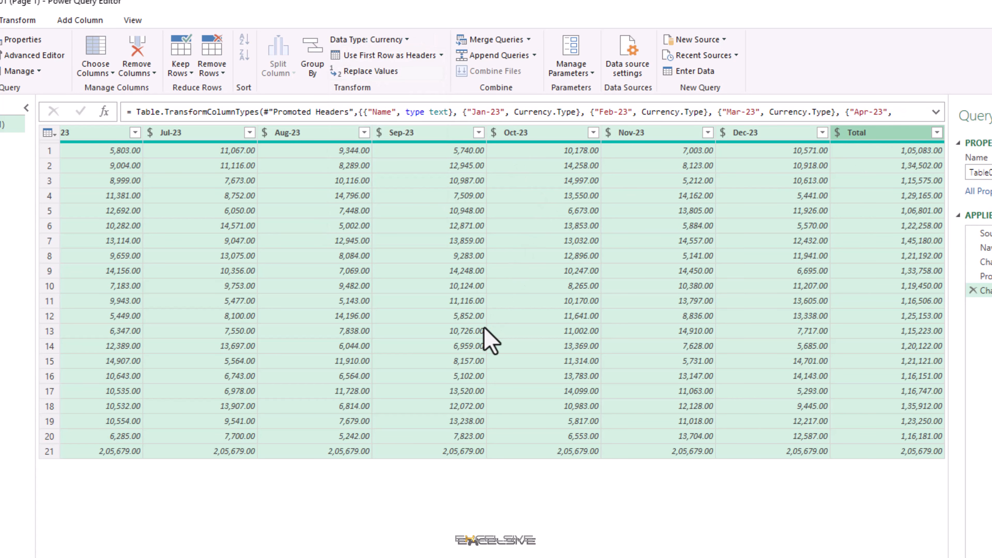
pyautogui.hscroll(-5, 503, 292)
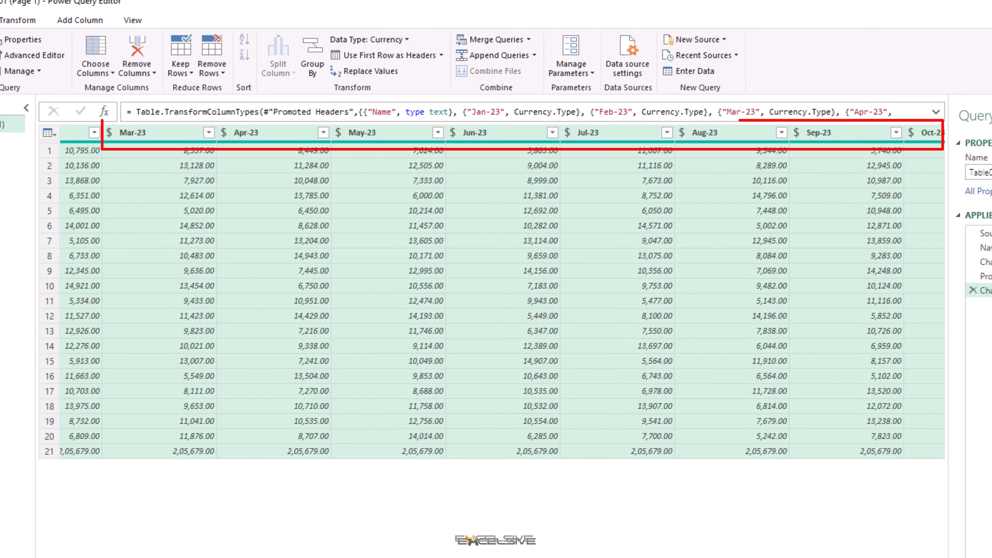
pyautogui.hscroll(-4, 502, 292)
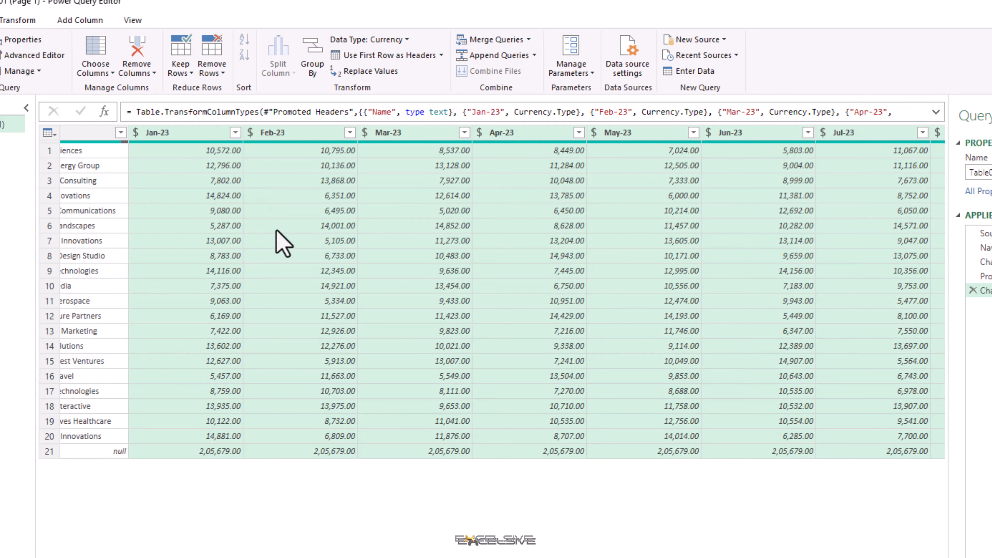
# Remove the Total column from the query table.
pyautogui.click(278, 211)
pyautogui.hscroll(4, 793, 486)
pyautogui.hscroll(1, 798, 499)
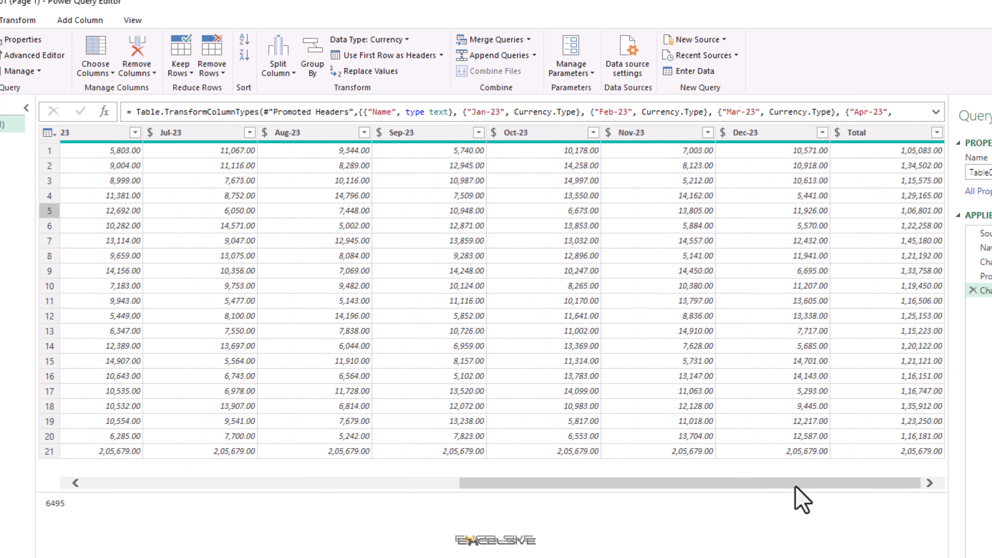
pyautogui.rightClick(869, 134)
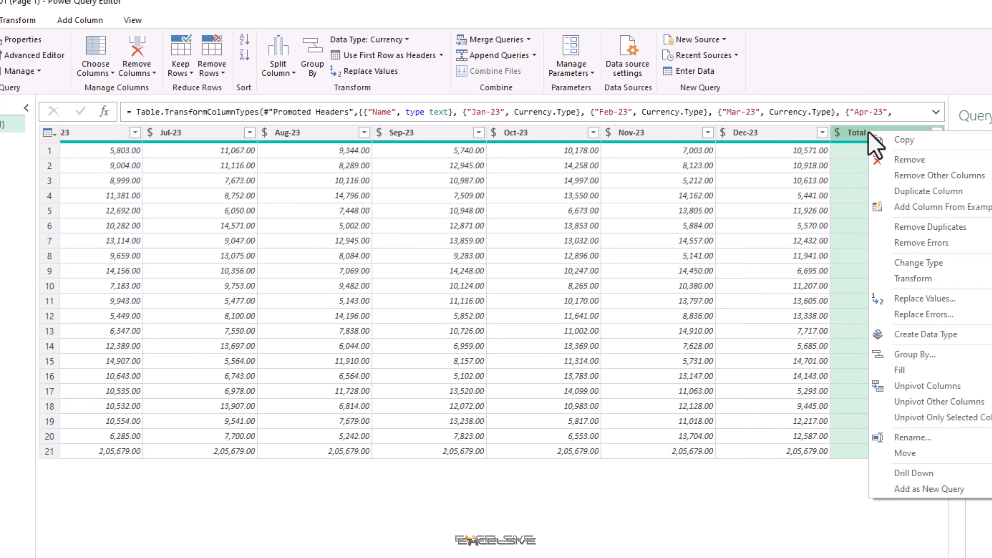
pyautogui.click(928, 164)
# Remove 1 bottom row, the unnamed totals row, from the query and load the cleaned table into the workbook.
pyautogui.hscroll(-5, 502, 292)
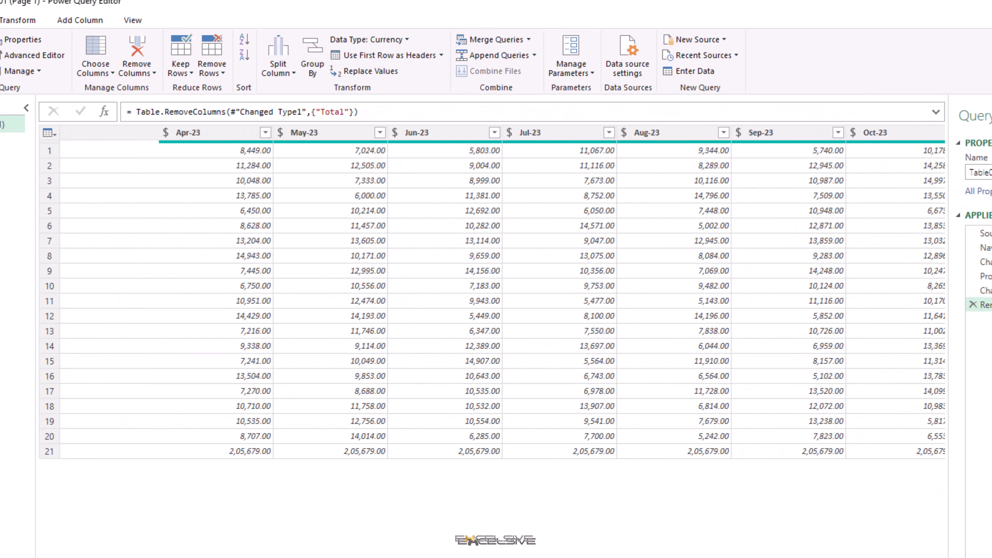
pyautogui.click(49, 452)
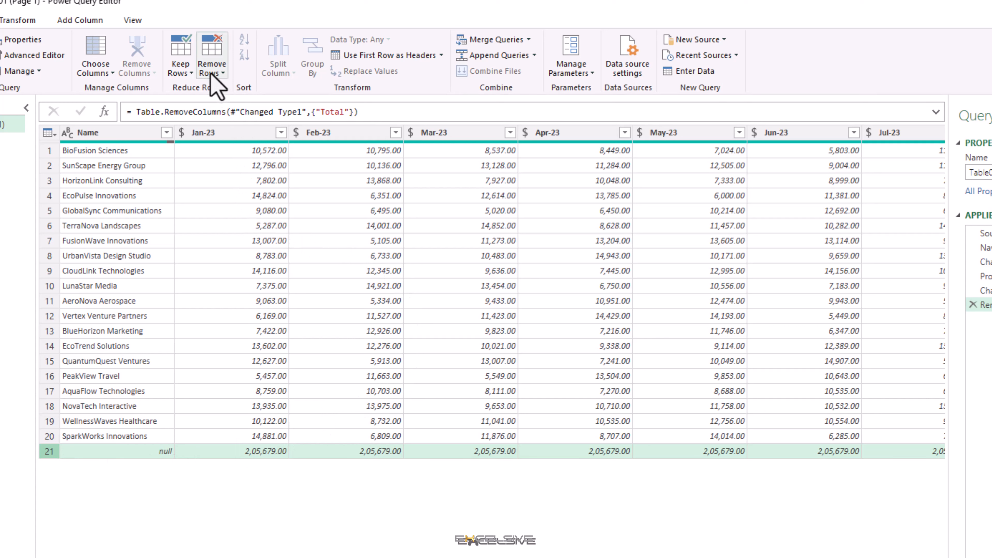
pyautogui.click(221, 73)
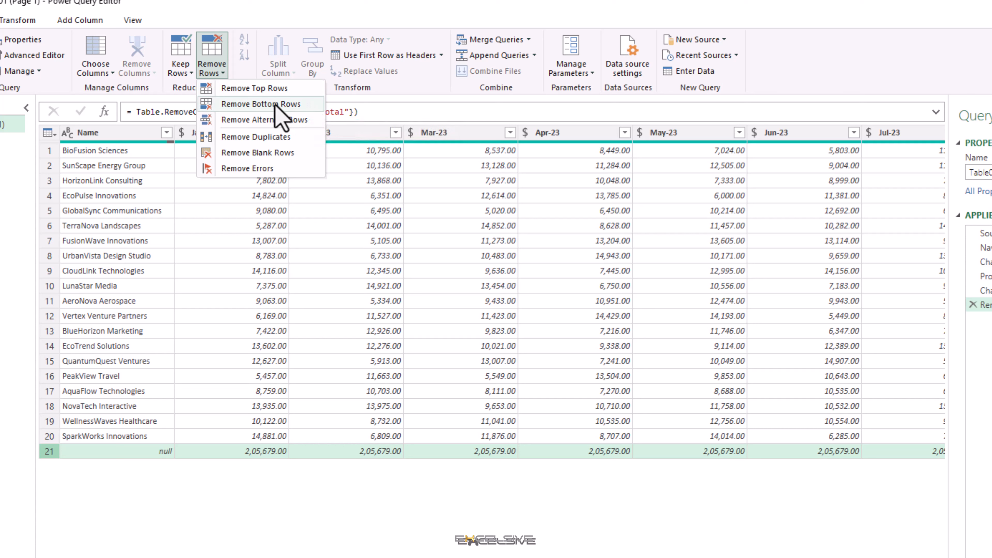
pyautogui.click(260, 104)
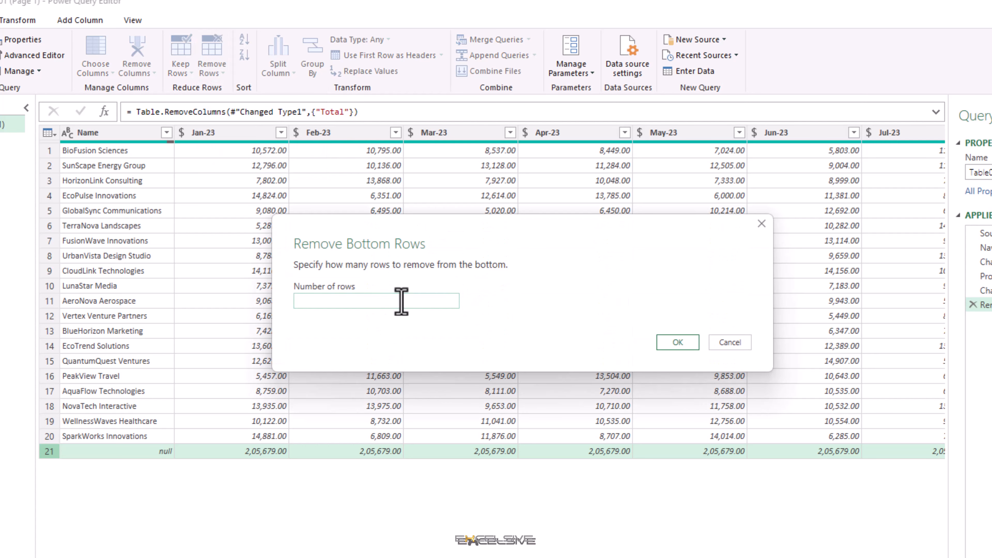
pyautogui.click(690, 347)
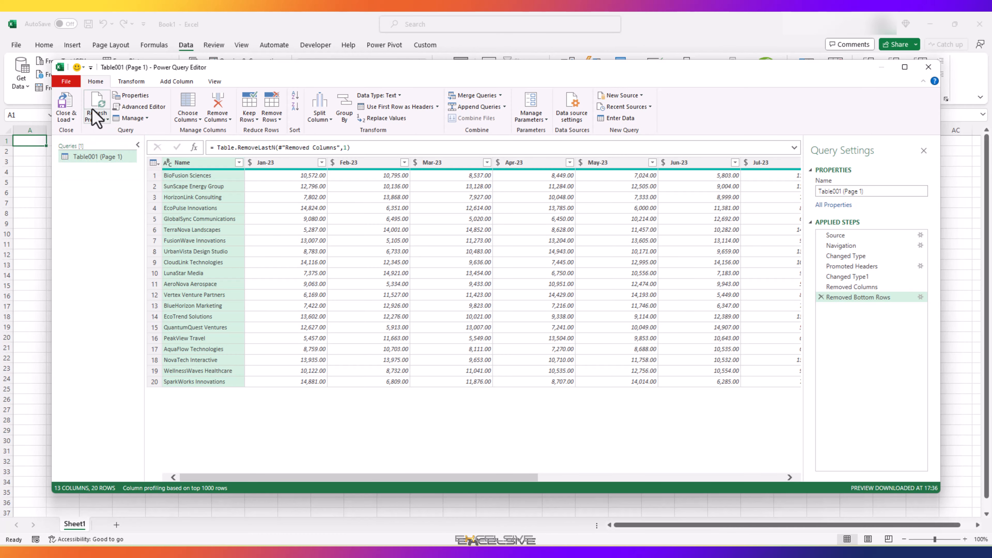
pyautogui.click(70, 111)
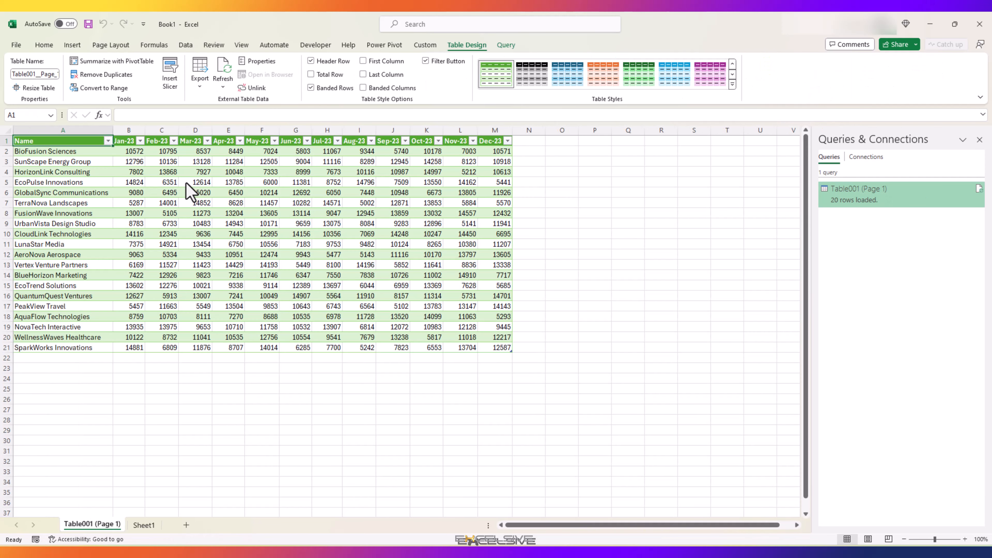
# Add a Totals column in column N that sums Jan-23 through Dec-23 for each company.
pyautogui.hotkey('ctrl', 'Right')
pyautogui.press('Right')
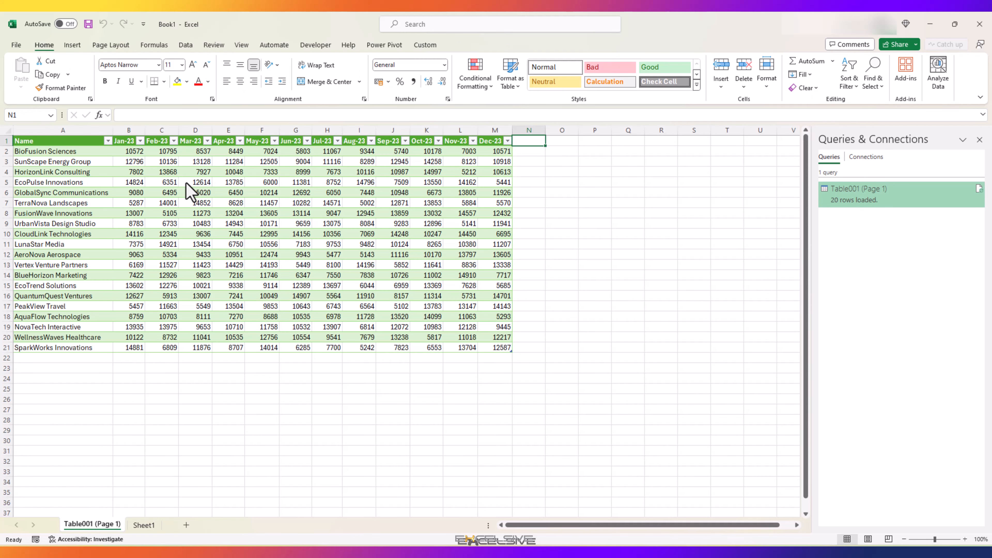
pyautogui.write('Totals')
pyautogui.press('Return')
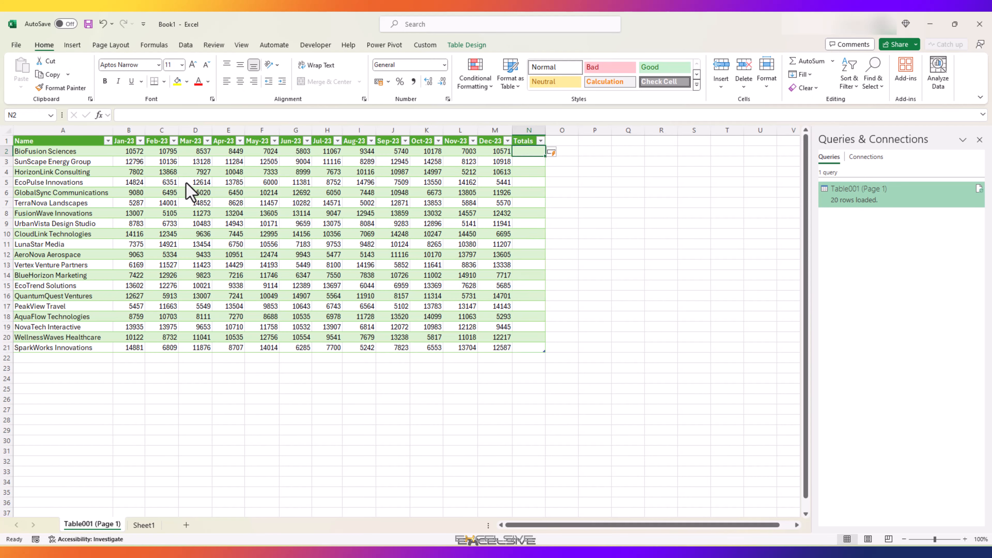
pyautogui.hotkey('alt', '=')
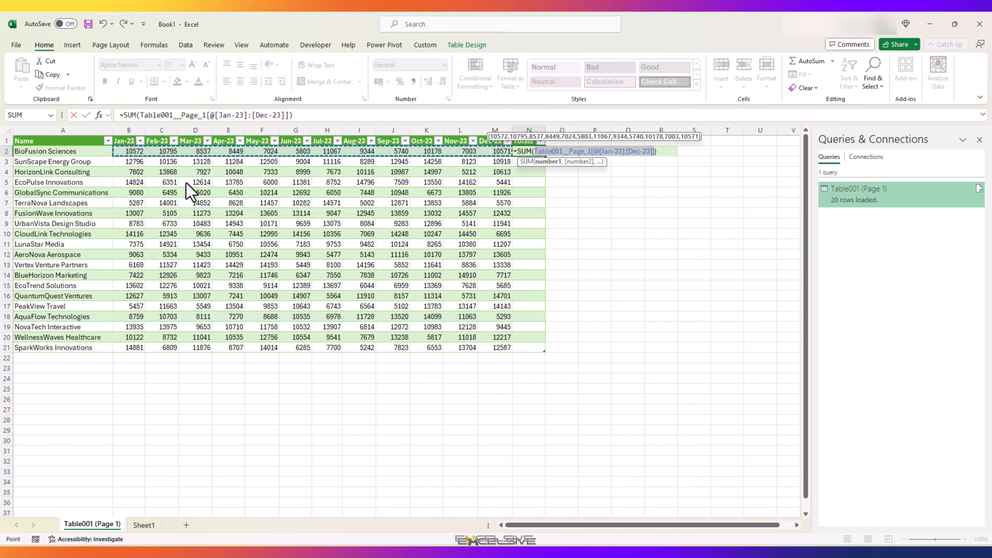
pyautogui.press('Return')
pyautogui.press('Up')
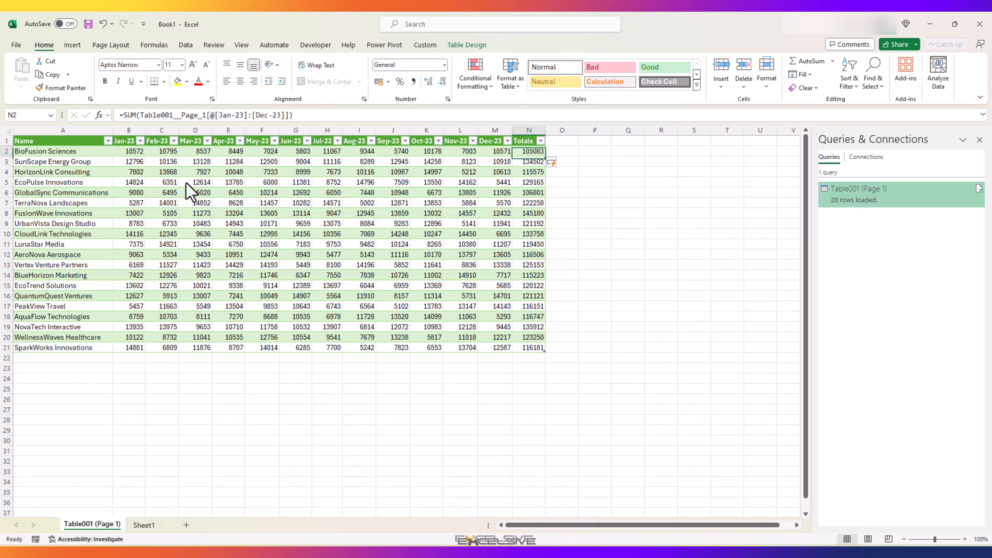
# Add a row labelled Totals in A22 below the table and sum the Jan-23 column in B22.
pyautogui.hotkey('ctrl', 'Down')
pyautogui.press('Down')
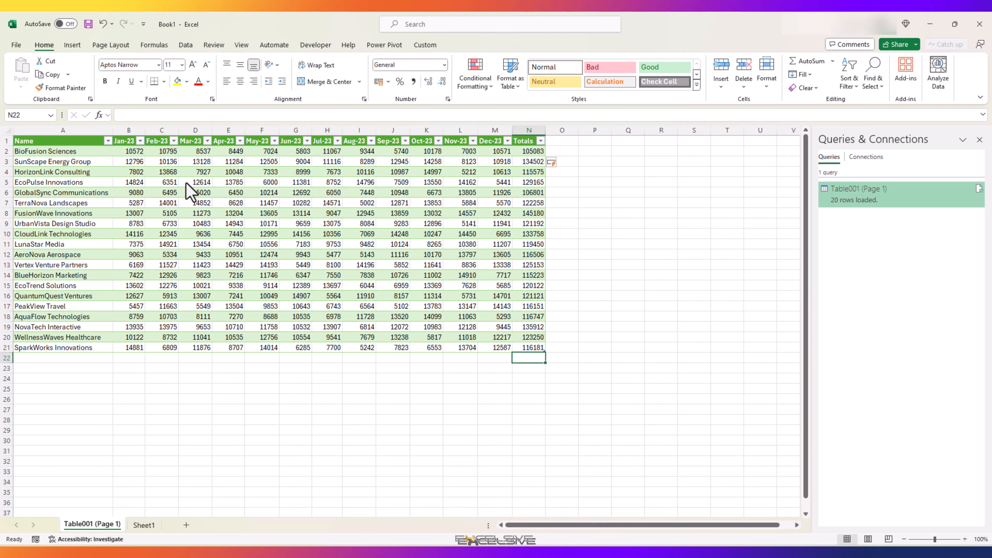
pyautogui.hotkey('ctrl', 'Left')
pyautogui.write('Total')
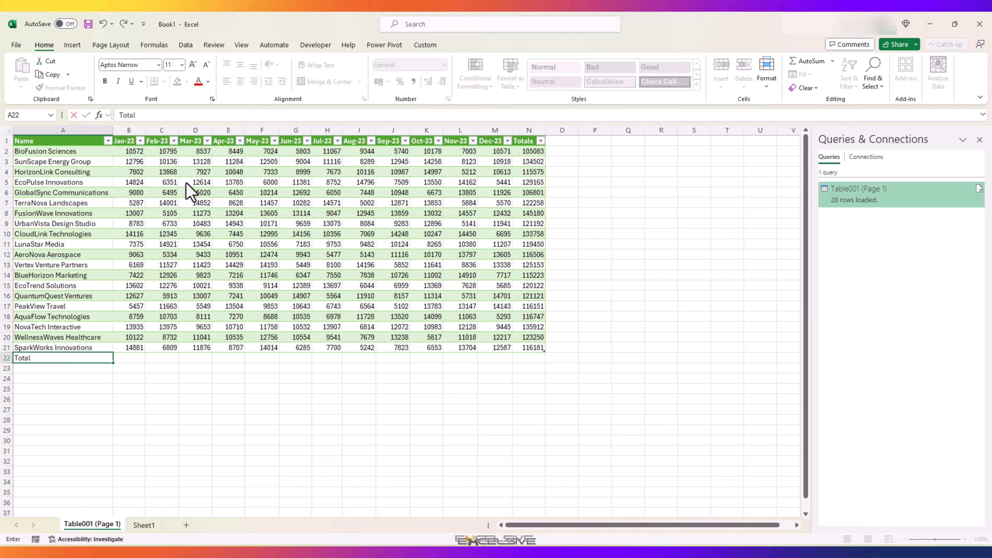
pyautogui.write('s')
pyautogui.press('Tab')
pyautogui.hotkey('alt', '=')
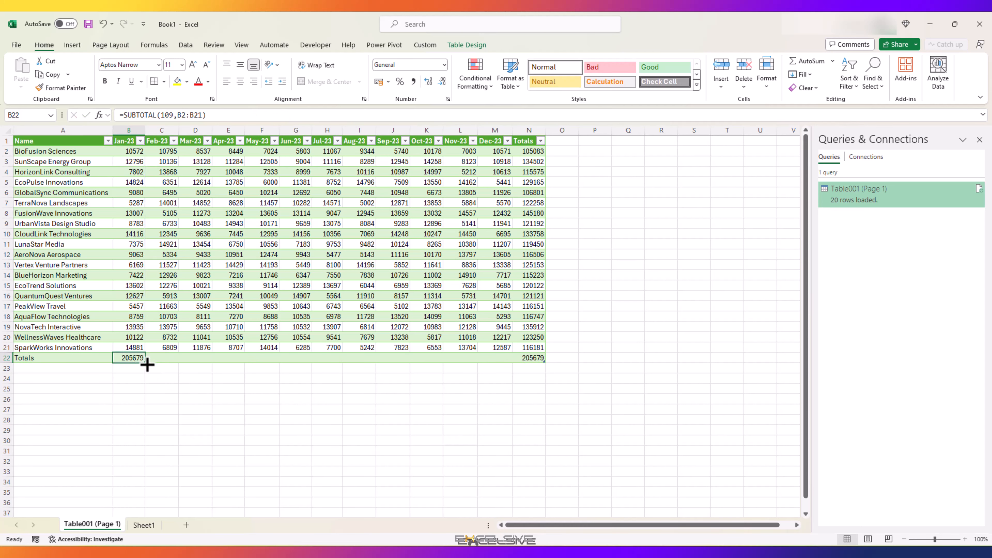
# Extend the Jan-23 total across the Totals row through Dec-23 and clear the grand total cell N22.
pyautogui.moveTo(145, 362); pyautogui.dragTo(512, 366)
pyautogui.click(528, 357)
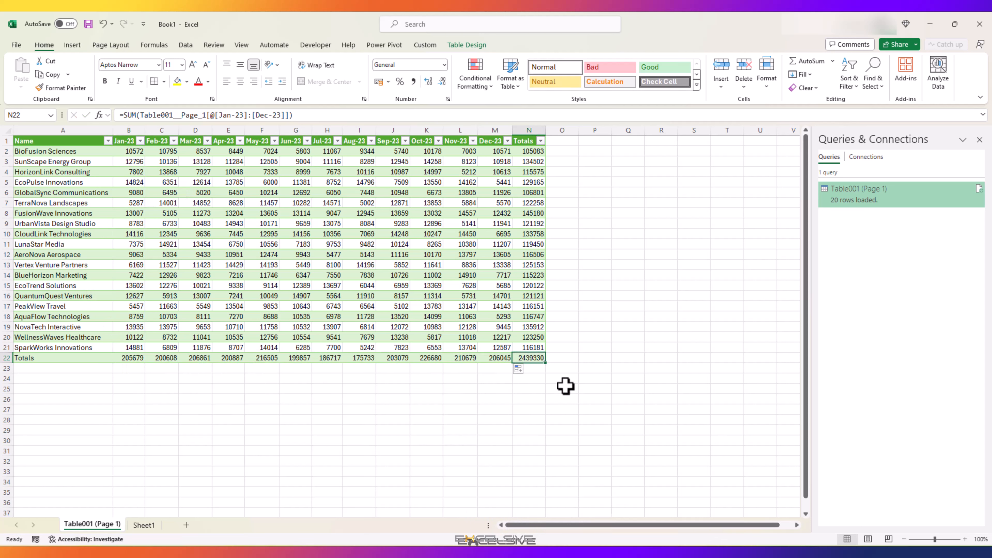
pyautogui.press('Delete')
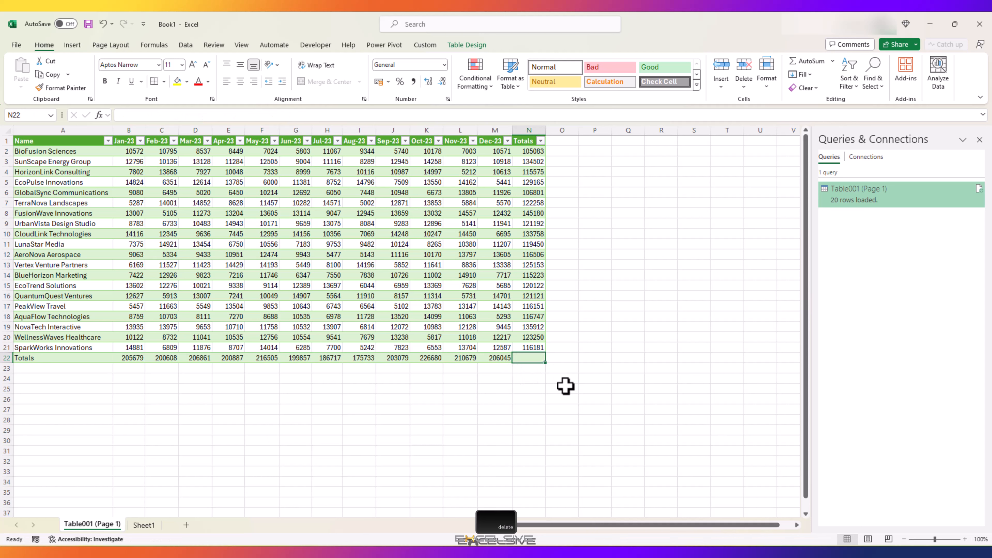
pyautogui.click(440, 357)
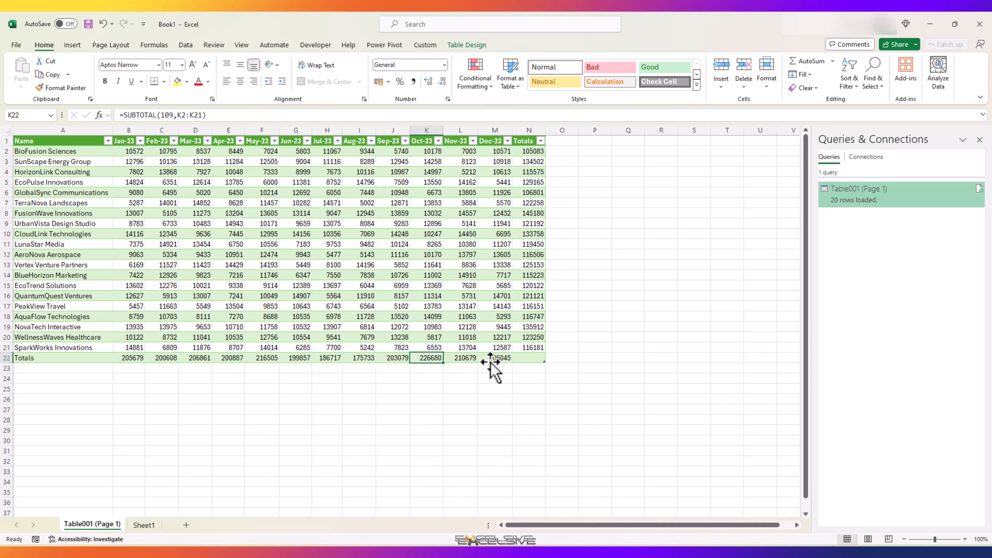
# Format all monthly figures and totals in B2:N22 with the dollar ($) accounting number format.
pyautogui.click(124, 358)
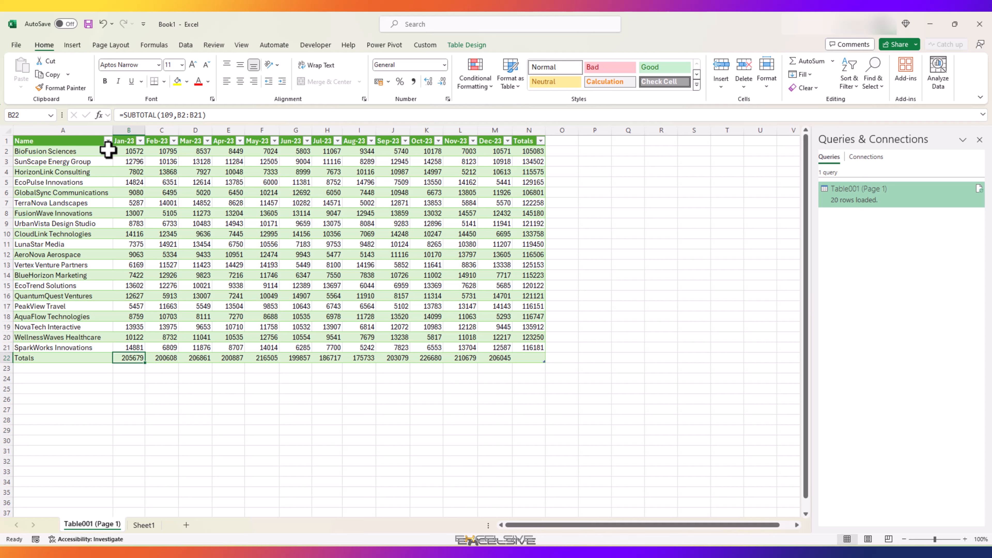
pyautogui.moveTo(118, 151); pyautogui.dragTo(199, 183)
pyautogui.moveTo(320, 233); pyautogui.dragTo(530, 358)
pyautogui.click(388, 81)
pyautogui.click(414, 107)
pyautogui.click(418, 276)
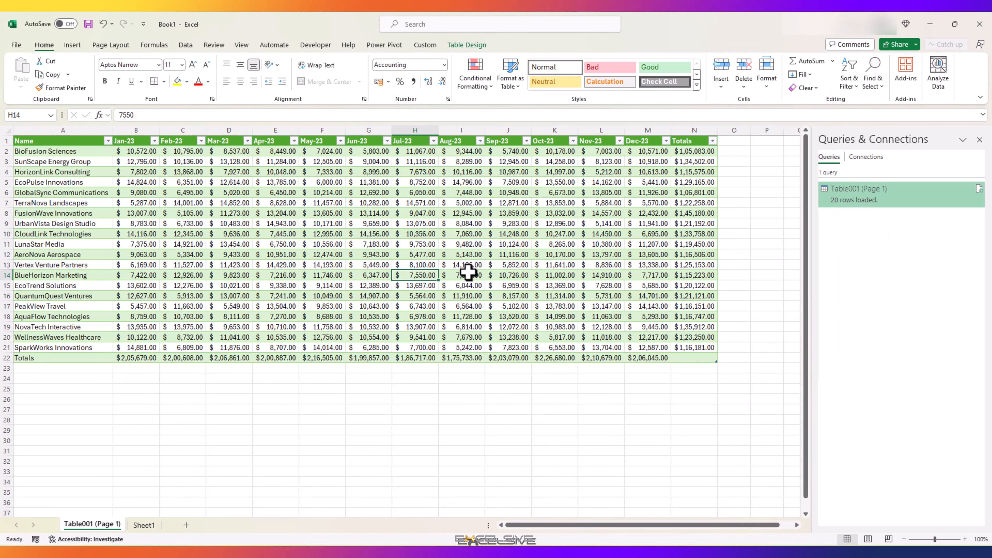
pyautogui.moveTo(851, 198)
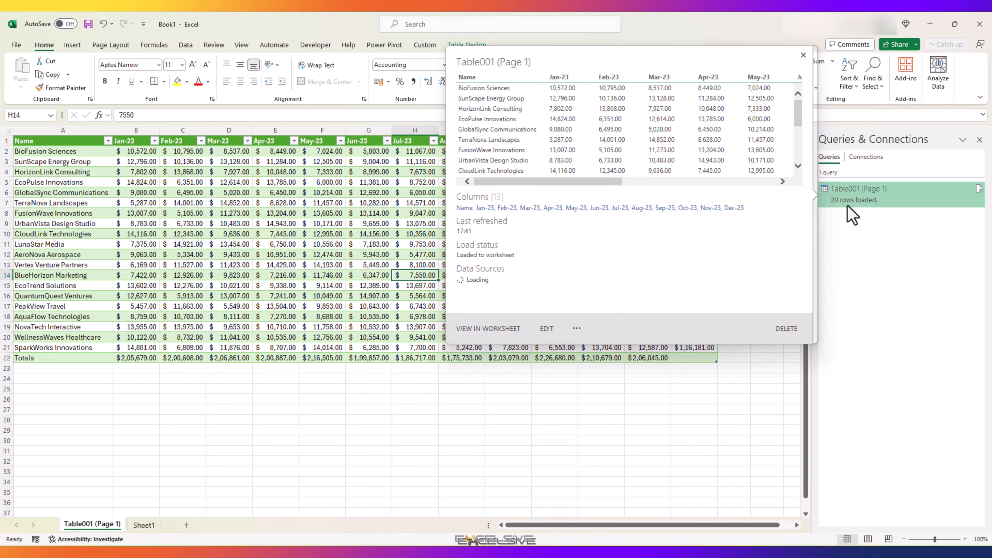
pyautogui.click(527, 318)
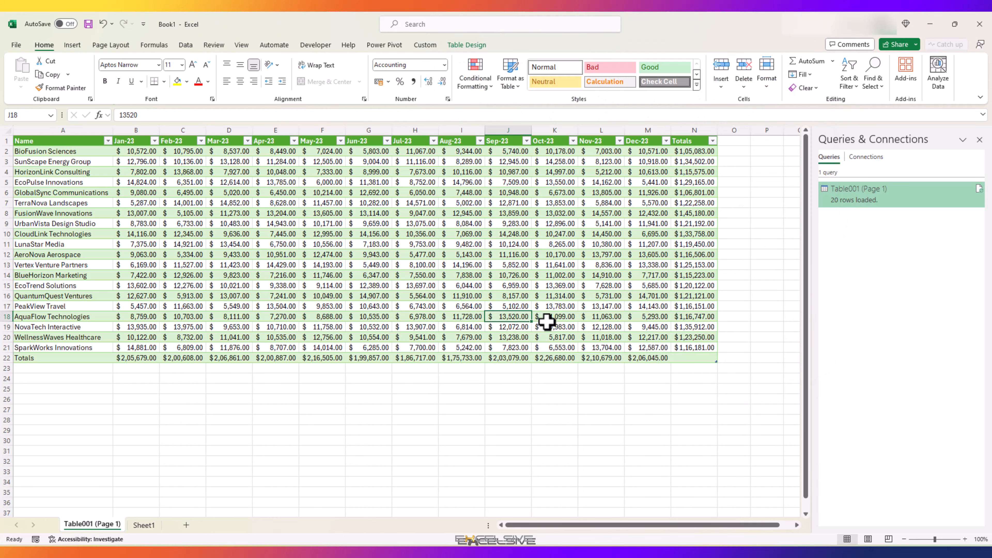